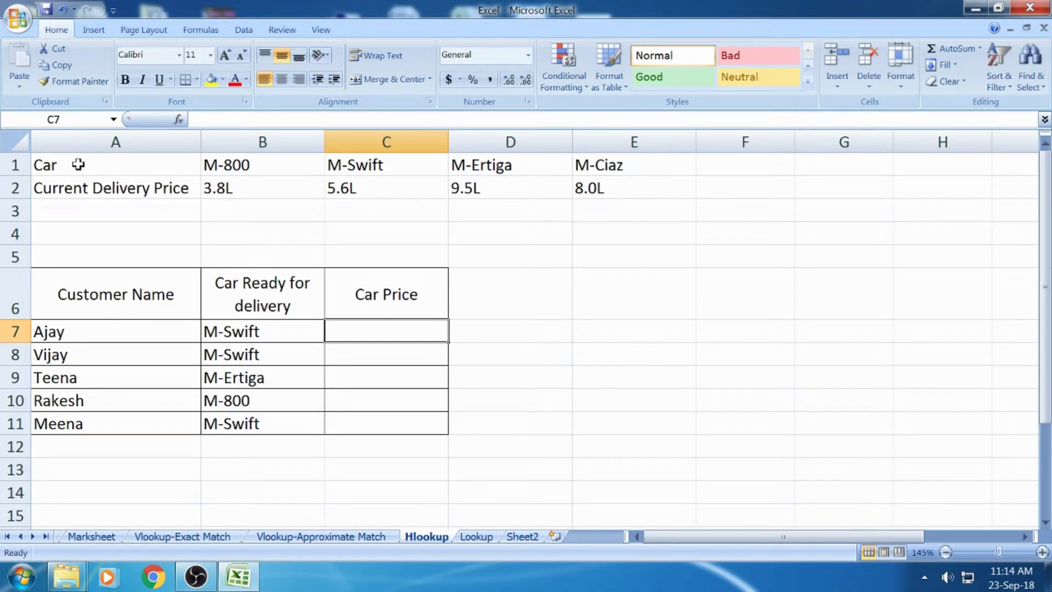
# Point out the car price table, the customer names and the cars ready for delivery, then select C7.
pyautogui.moveTo(78, 164); pyautogui.dragTo(588, 188)
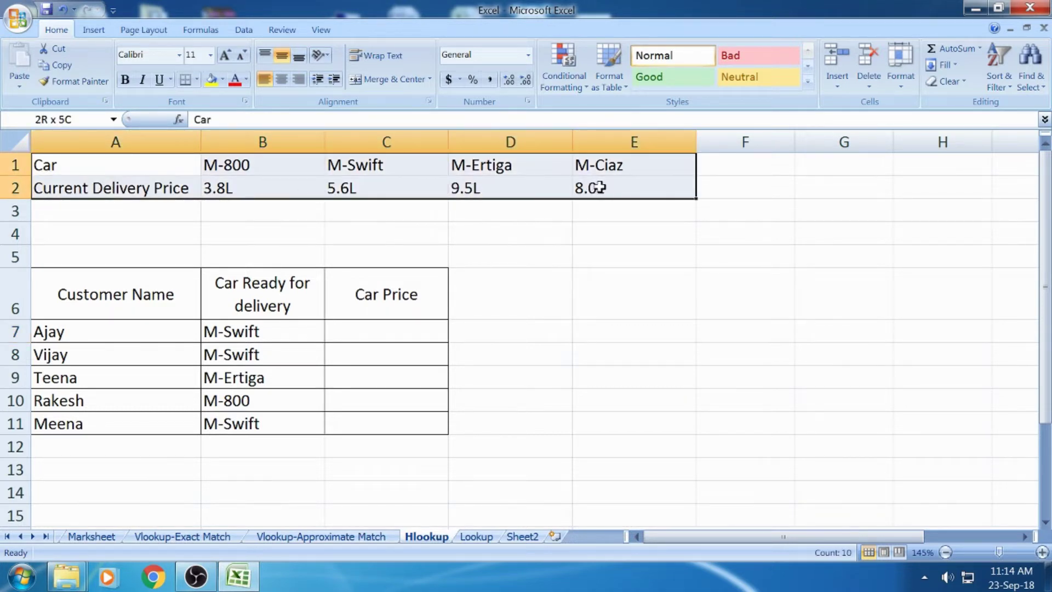
pyautogui.click(150, 165)
pyautogui.moveTo(150, 165); pyautogui.dragTo(619, 192)
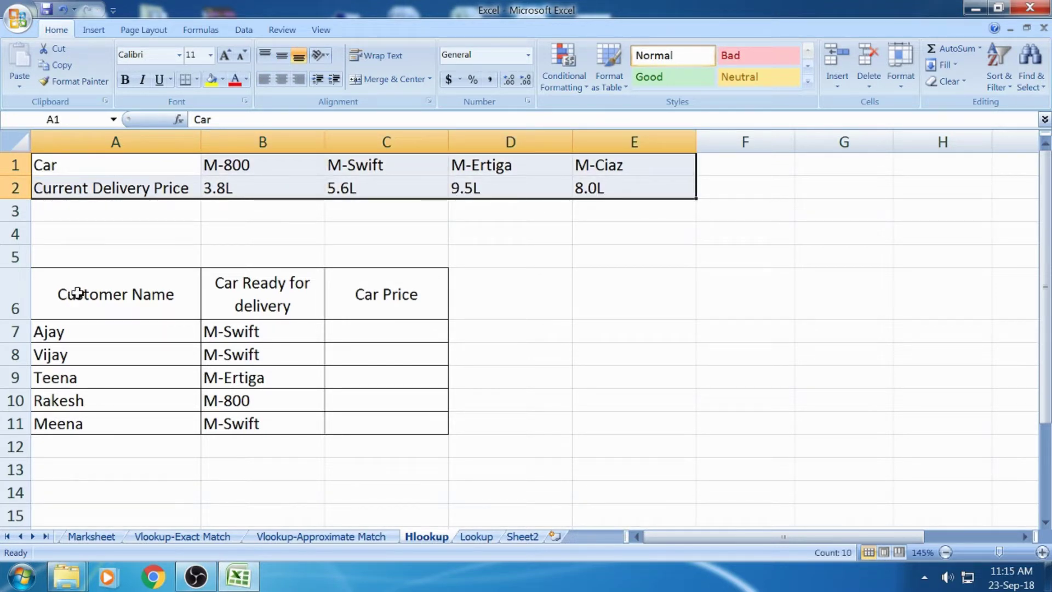
pyautogui.click(97, 294)
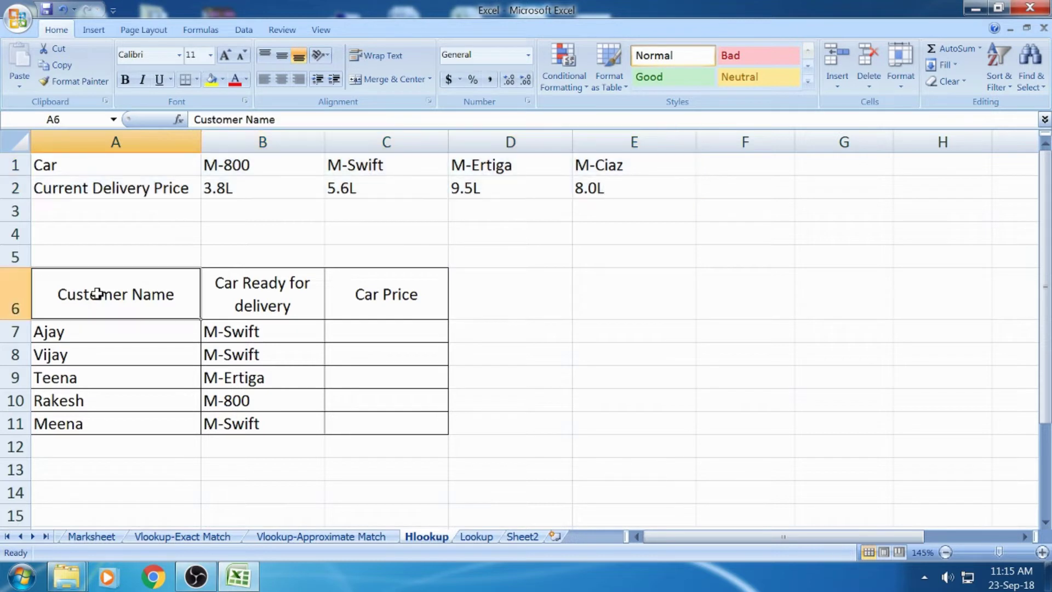
pyautogui.moveTo(97, 294); pyautogui.dragTo(82, 423)
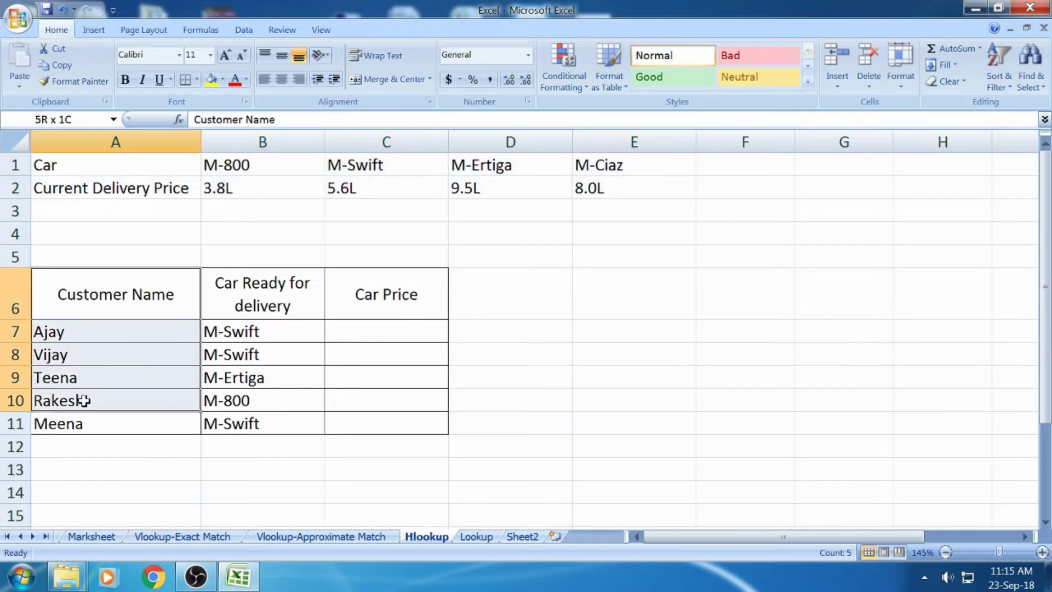
pyautogui.click(244, 281)
pyautogui.moveTo(243, 282); pyautogui.dragTo(234, 423)
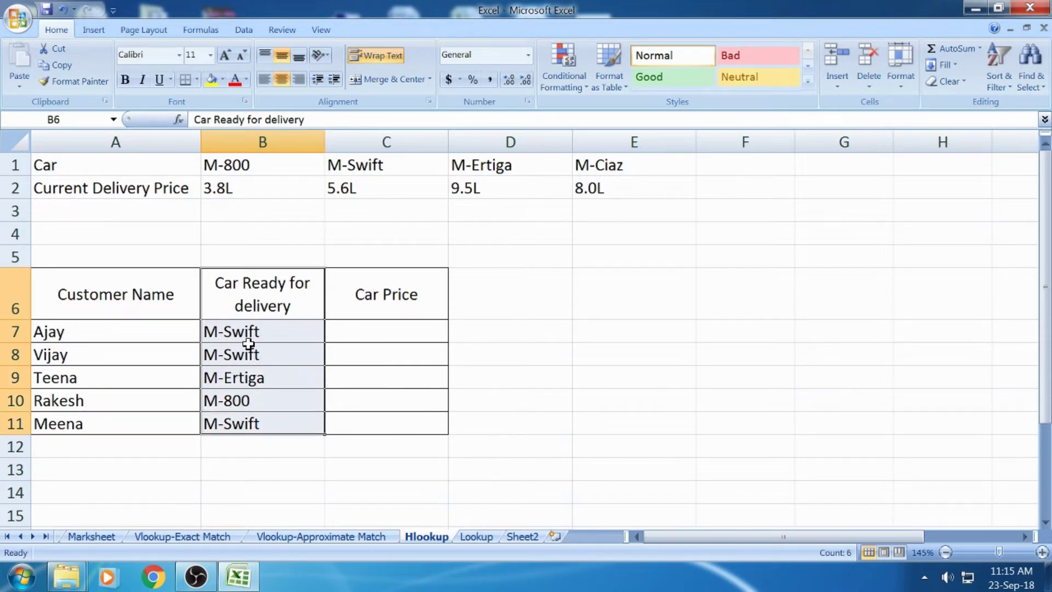
pyautogui.click(237, 338)
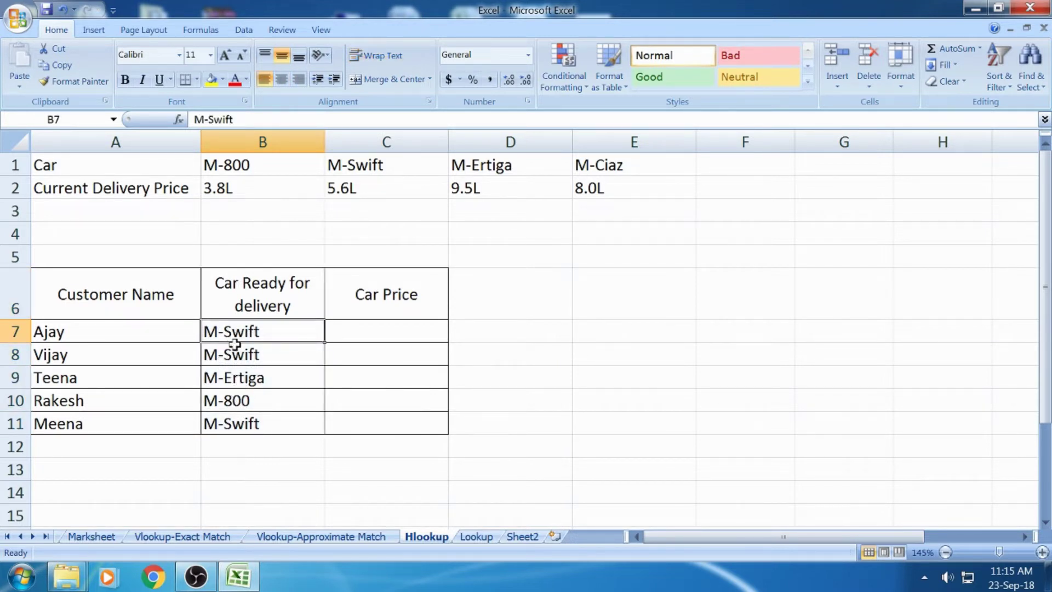
pyautogui.click(353, 333)
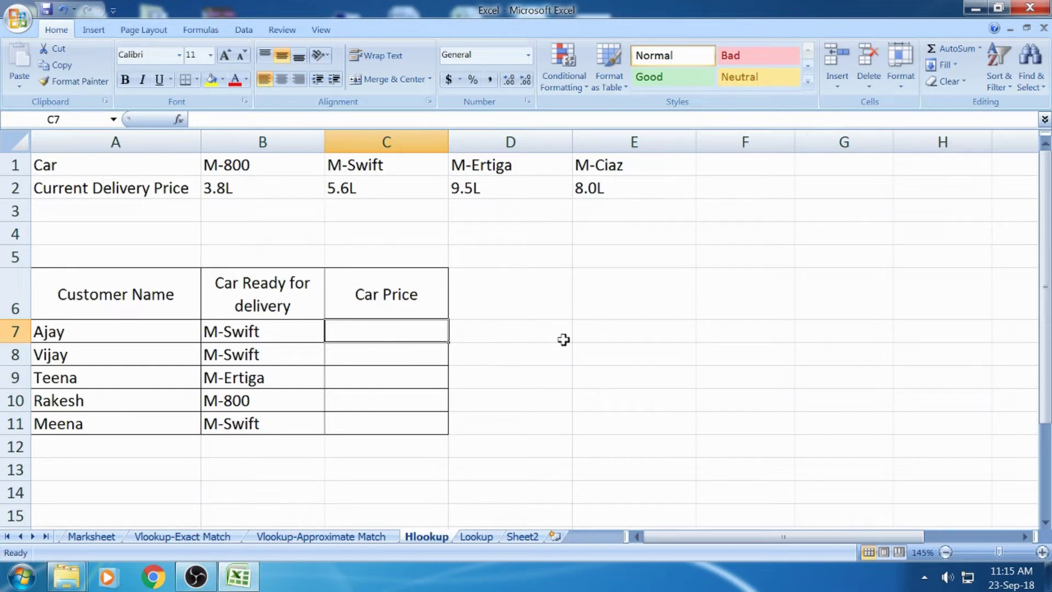
# Trace the M-Swift lookup value to its 5.6L price in row 2 of the top table.
pyautogui.click(158, 163)
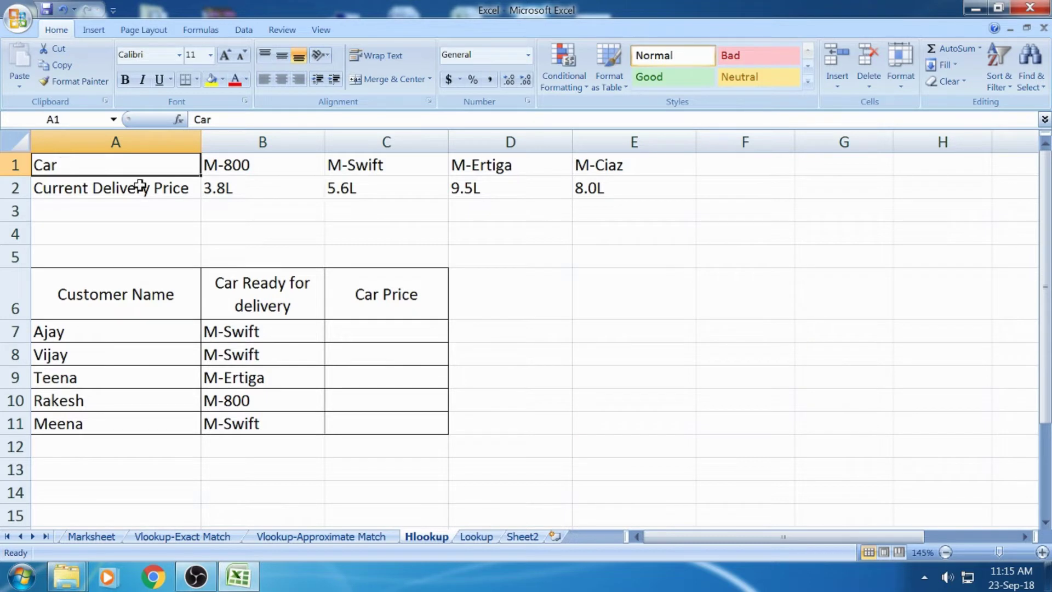
pyautogui.click(244, 332)
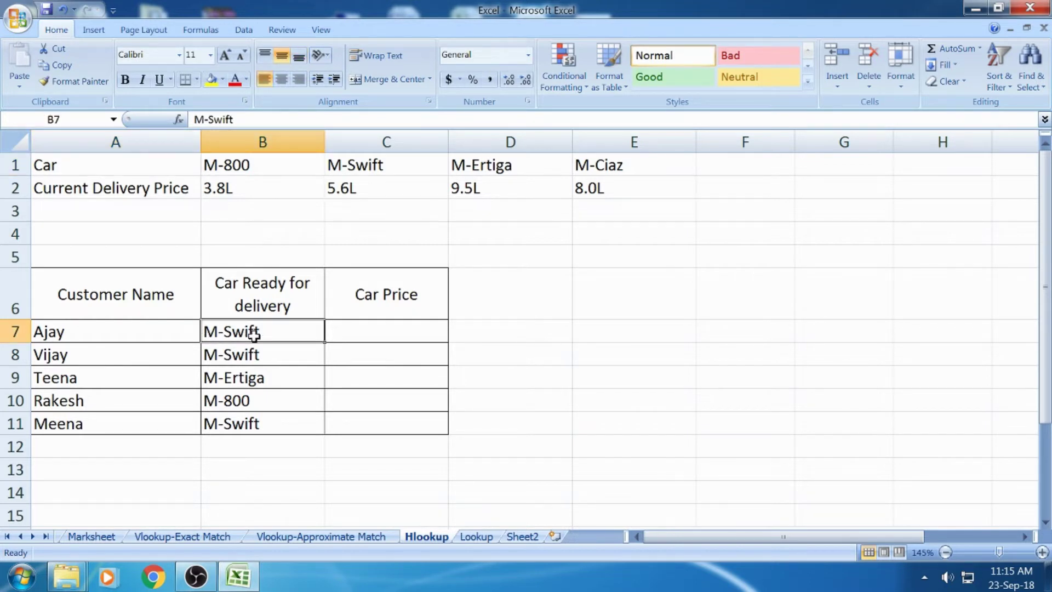
pyautogui.click(130, 167)
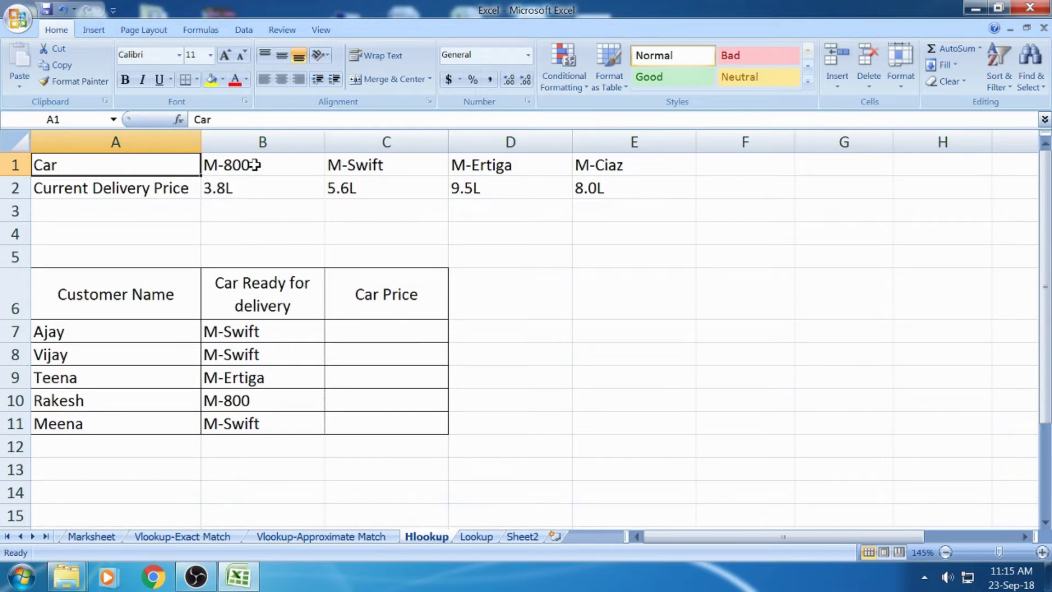
pyautogui.click(254, 164)
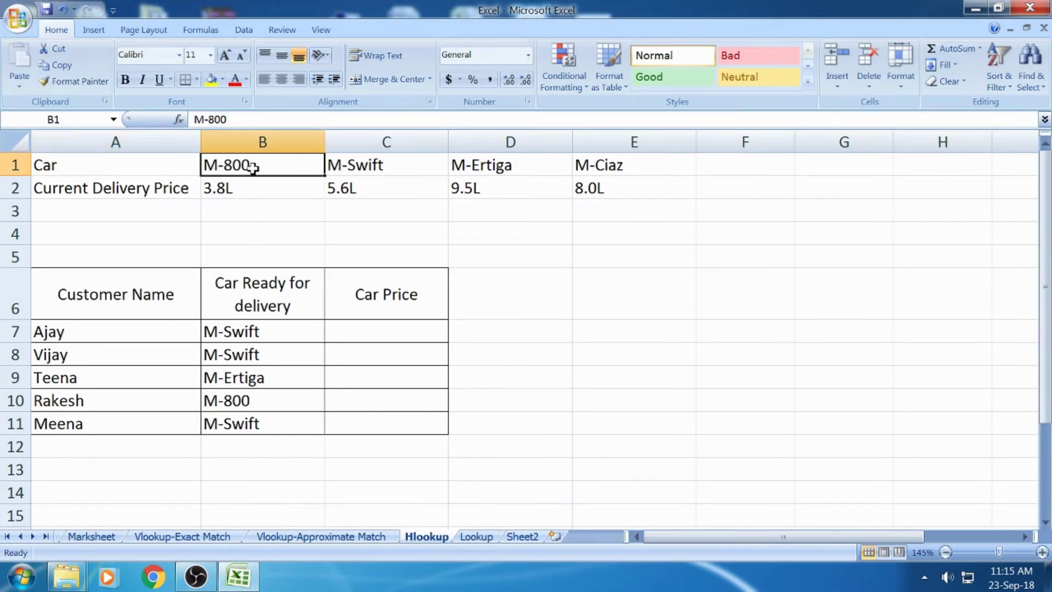
pyautogui.click(382, 166)
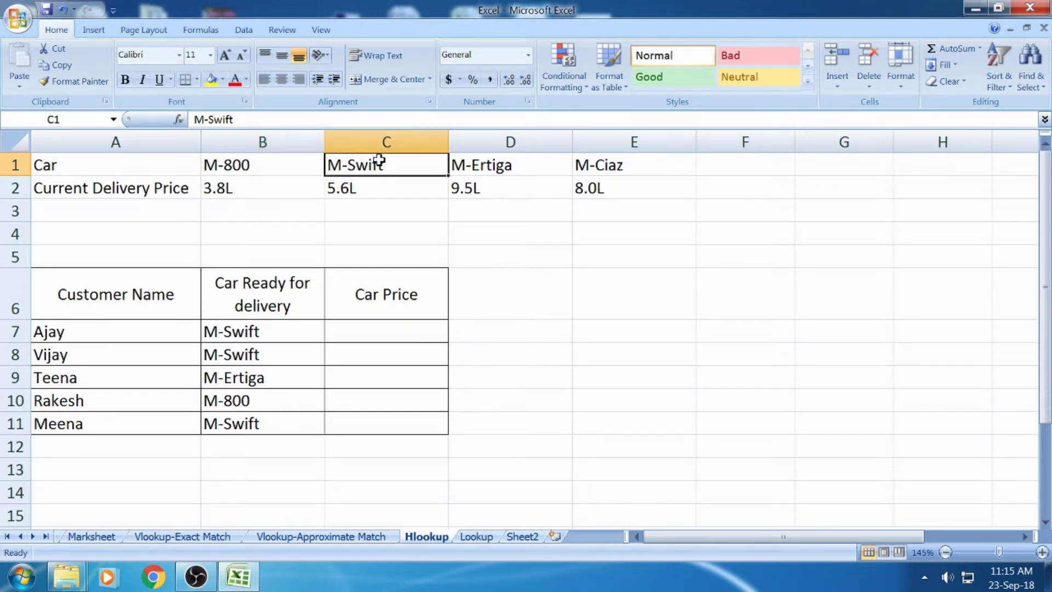
pyautogui.moveTo(376, 165); pyautogui.dragTo(367, 198)
pyautogui.click(362, 187)
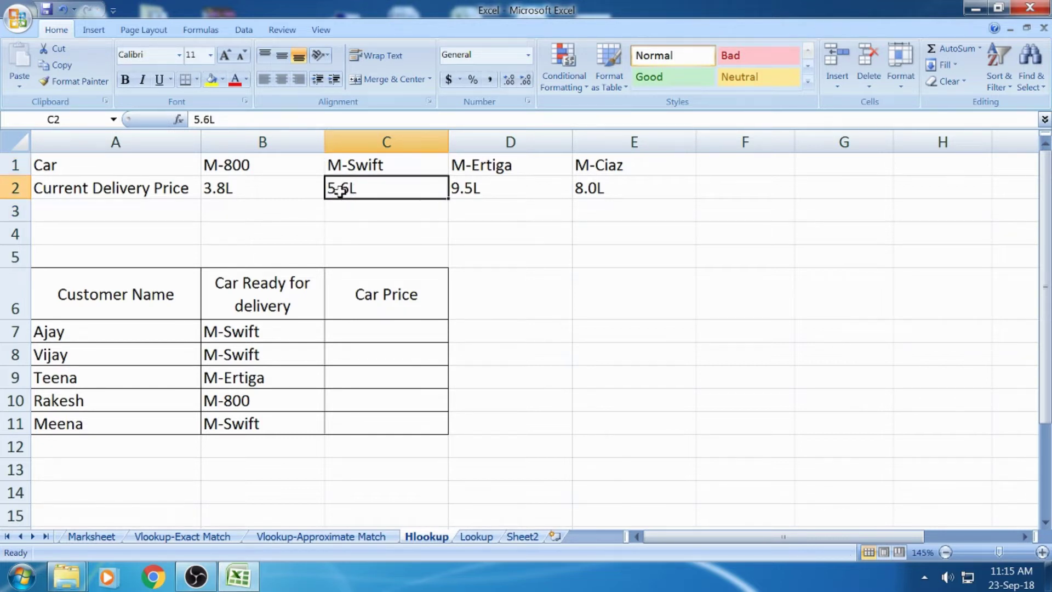
pyautogui.moveTo(369, 164)
pyautogui.mouseDown()
pyautogui.moveTo(366, 238)
pyautogui.moveTo(353, 188)
pyautogui.mouseUp()
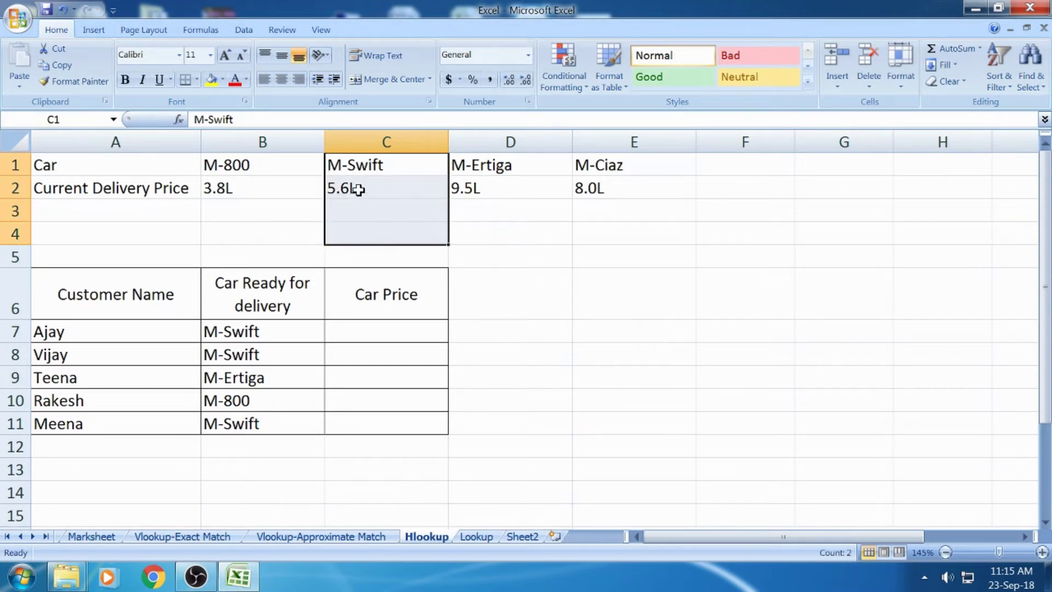
pyautogui.click(355, 188)
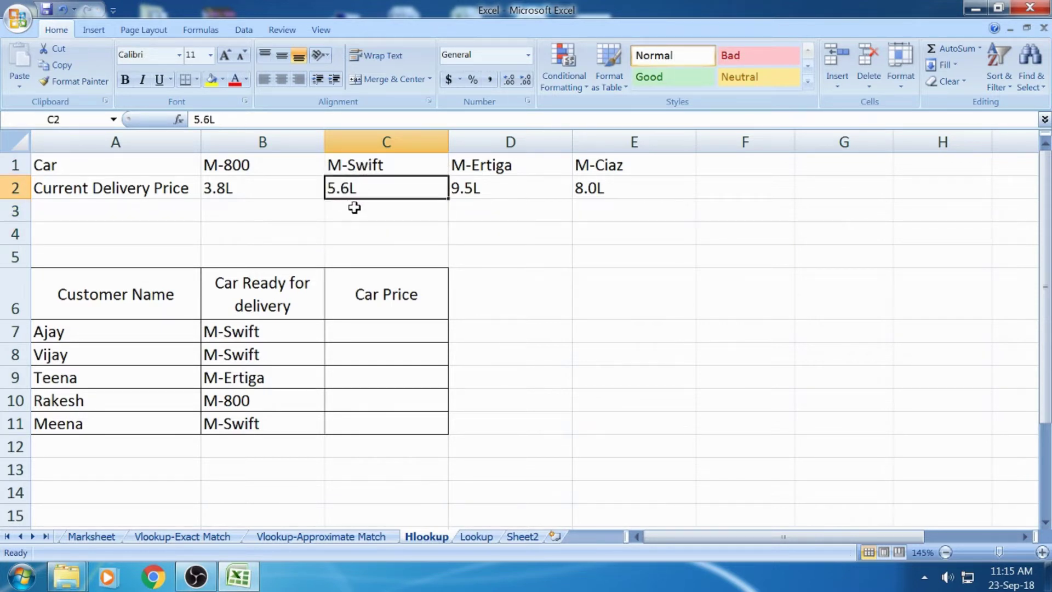
pyautogui.click(354, 208)
pyautogui.click(355, 226)
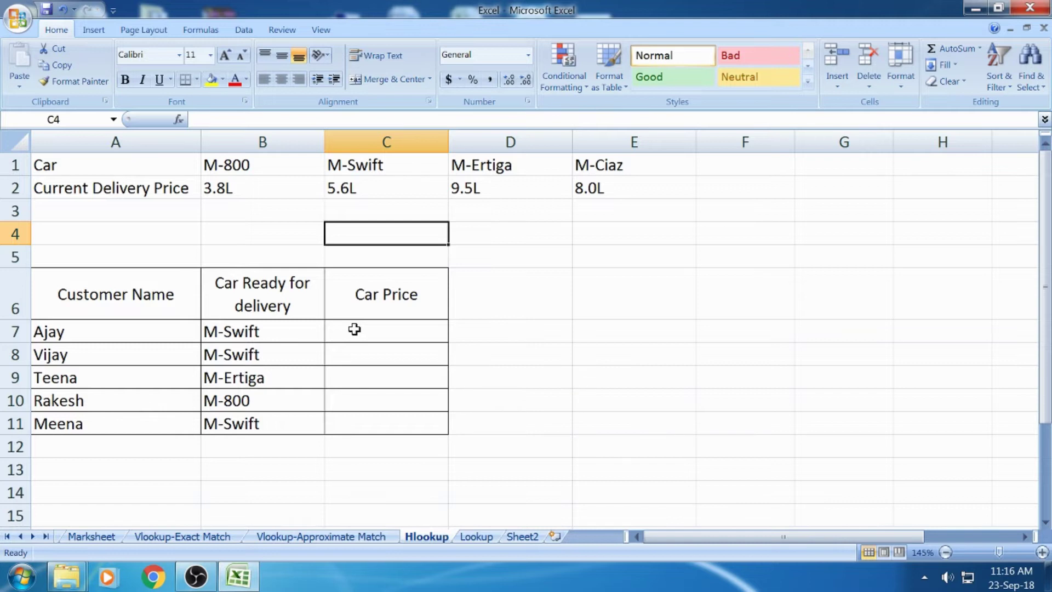
pyautogui.click(354, 329)
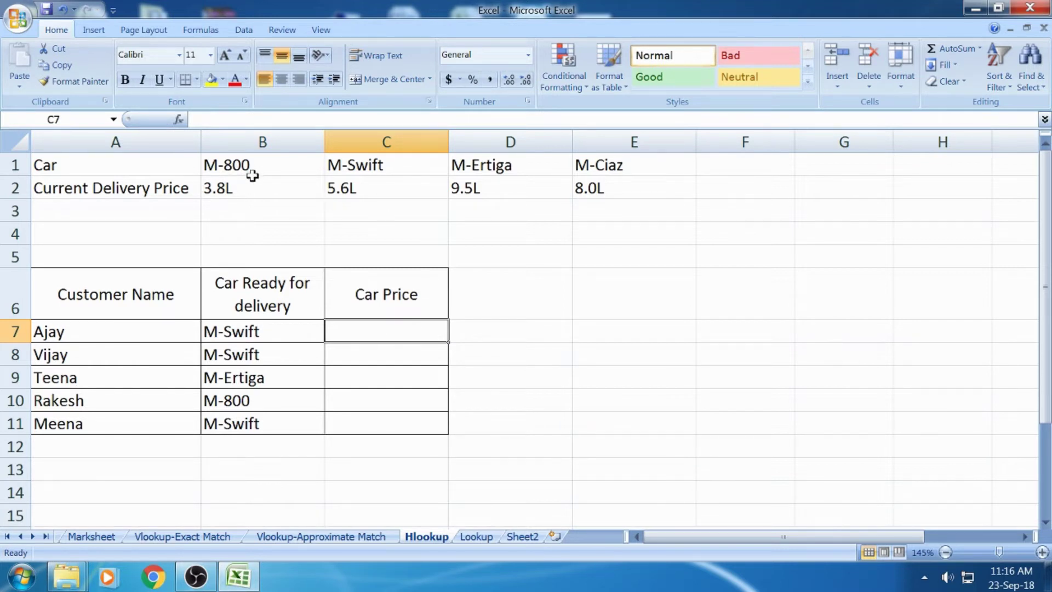
# Highlight the row of car names and count rows down from it, returning to C7.
pyautogui.moveTo(154, 161); pyautogui.dragTo(586, 169)
pyautogui.click(141, 164)
pyautogui.moveTo(141, 163); pyautogui.dragTo(133, 236)
pyautogui.moveTo(134, 168); pyautogui.dragTo(601, 168)
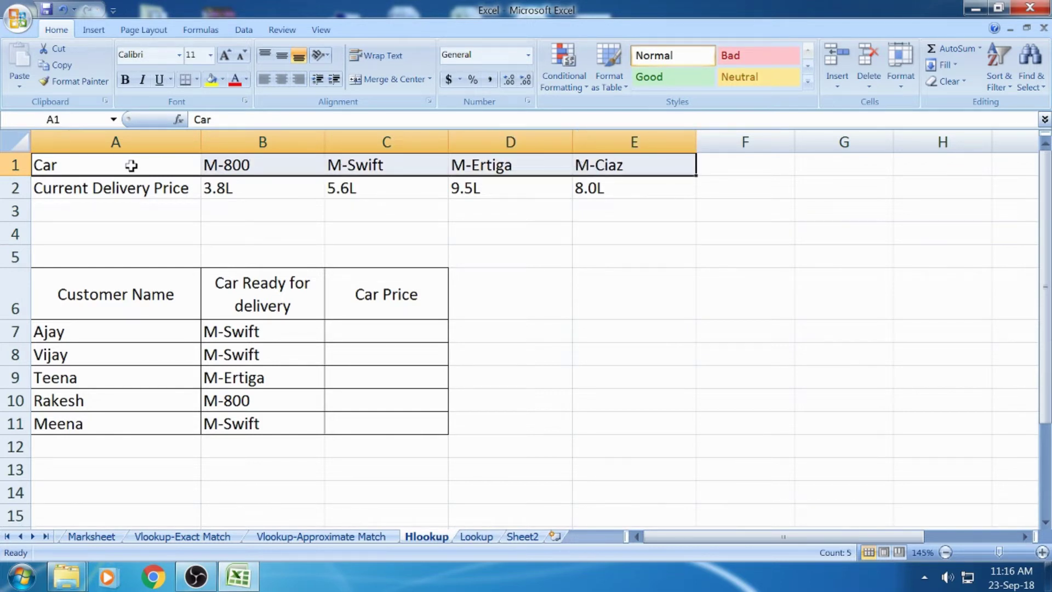
pyautogui.click(131, 165)
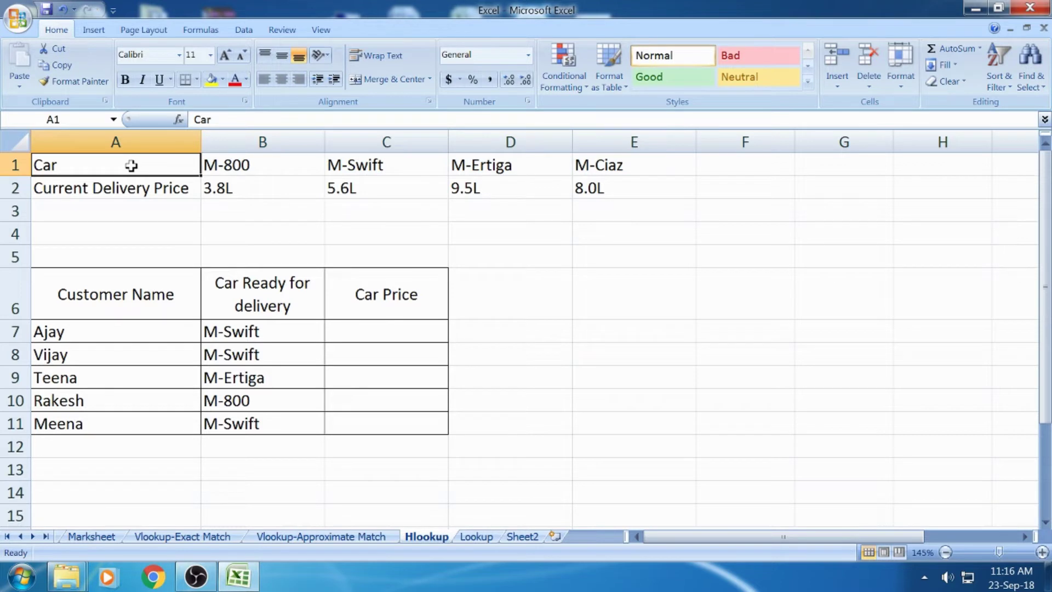
pyautogui.moveTo(131, 165); pyautogui.dragTo(114, 258)
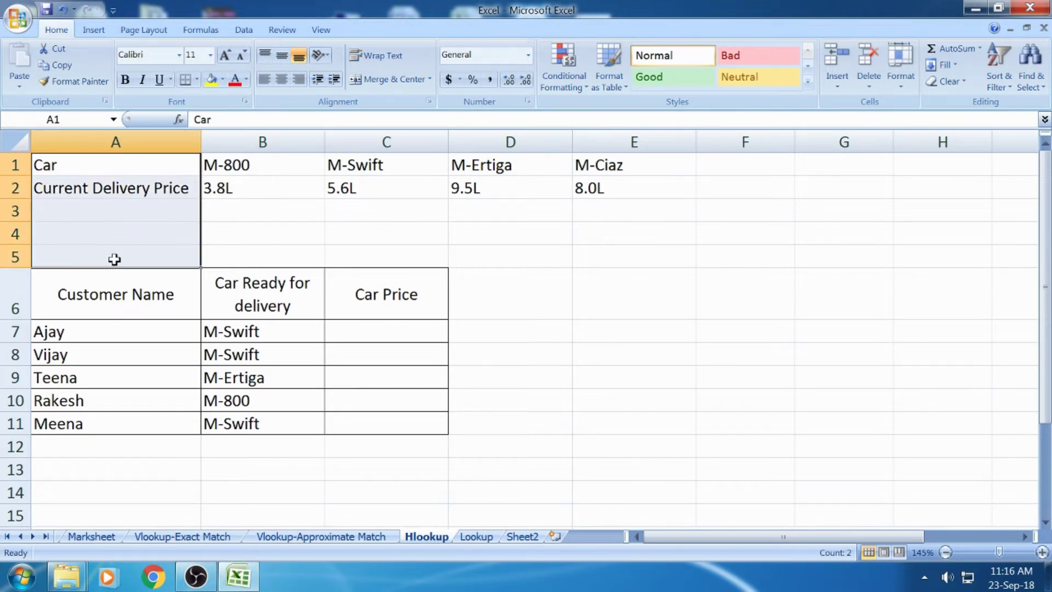
pyautogui.click(389, 331)
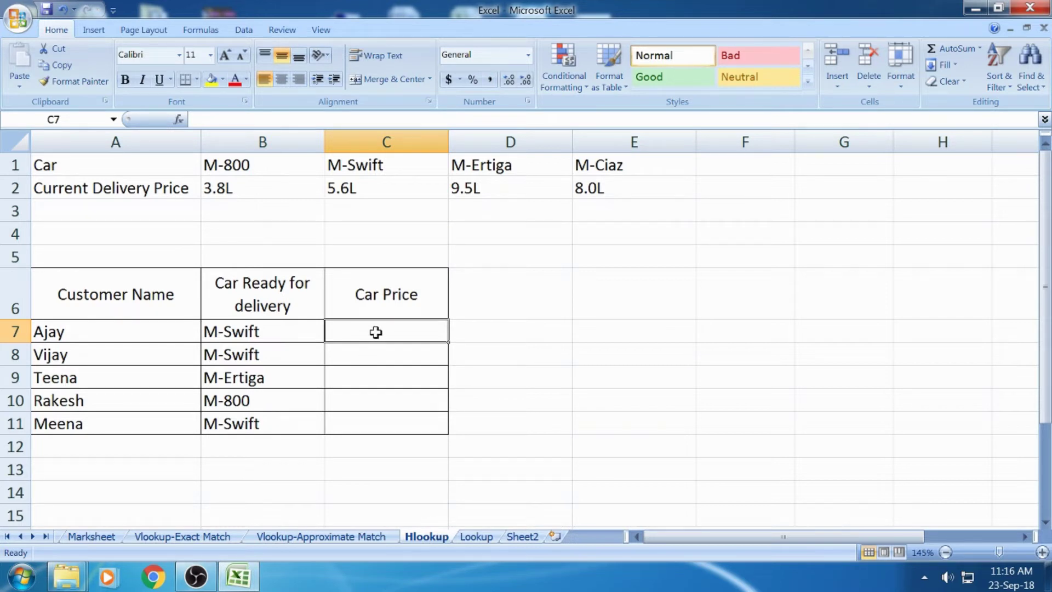
# Enter =hlookup( in C7 with B7 as the lookup value.
pyautogui.write('=hlo')
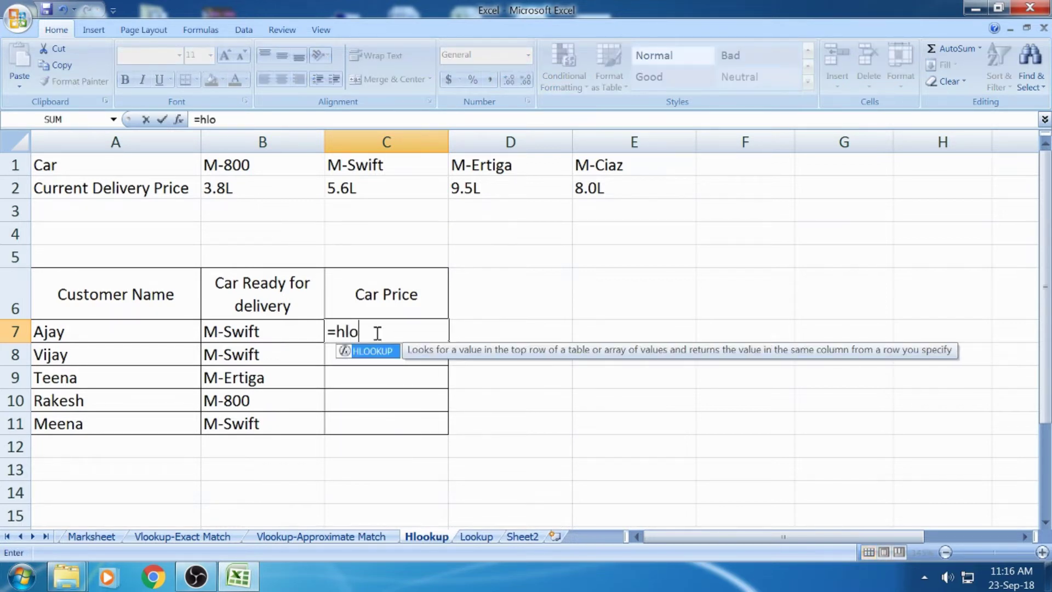
pyautogui.write('okup')
pyautogui.write('(')
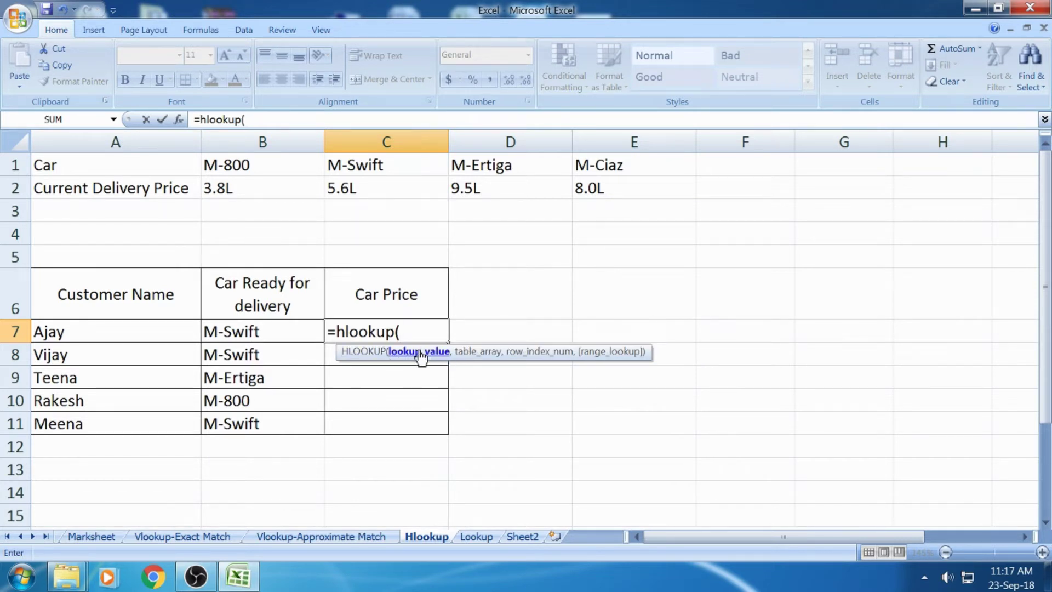
pyautogui.click(241, 333)
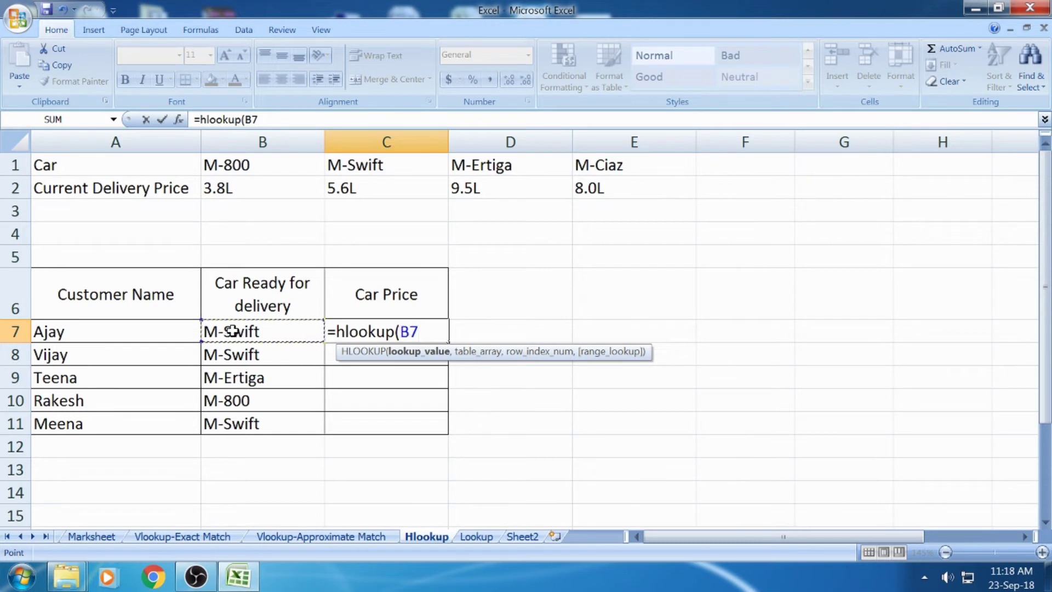
# Add a comma and select B1:E2, the car and price rows without labels, as the table array.
pyautogui.write(',')
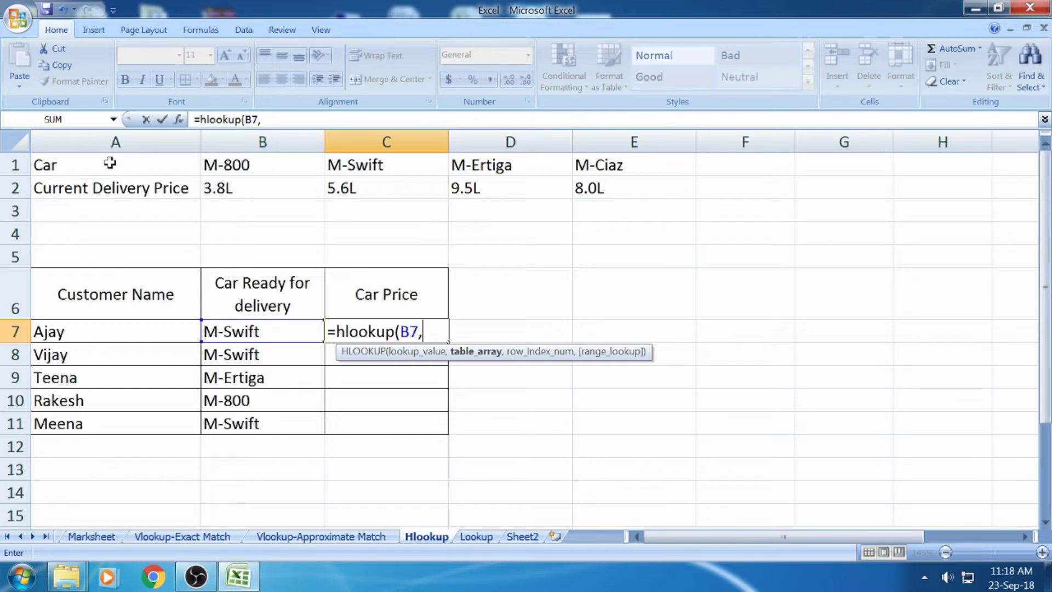
pyautogui.moveTo(111, 164); pyautogui.dragTo(565, 187)
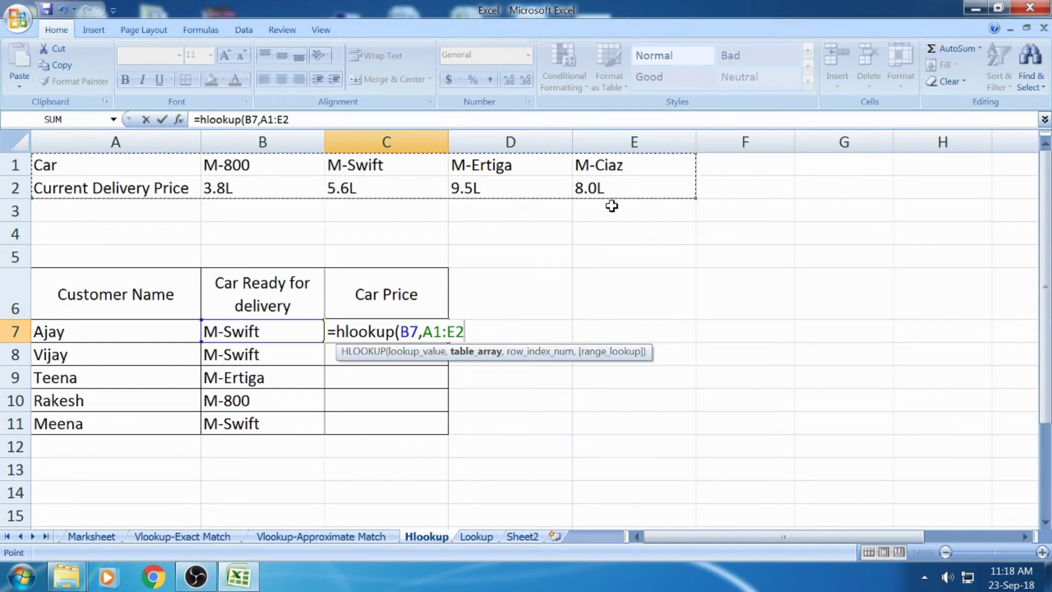
pyautogui.moveTo(254, 166); pyautogui.dragTo(602, 190)
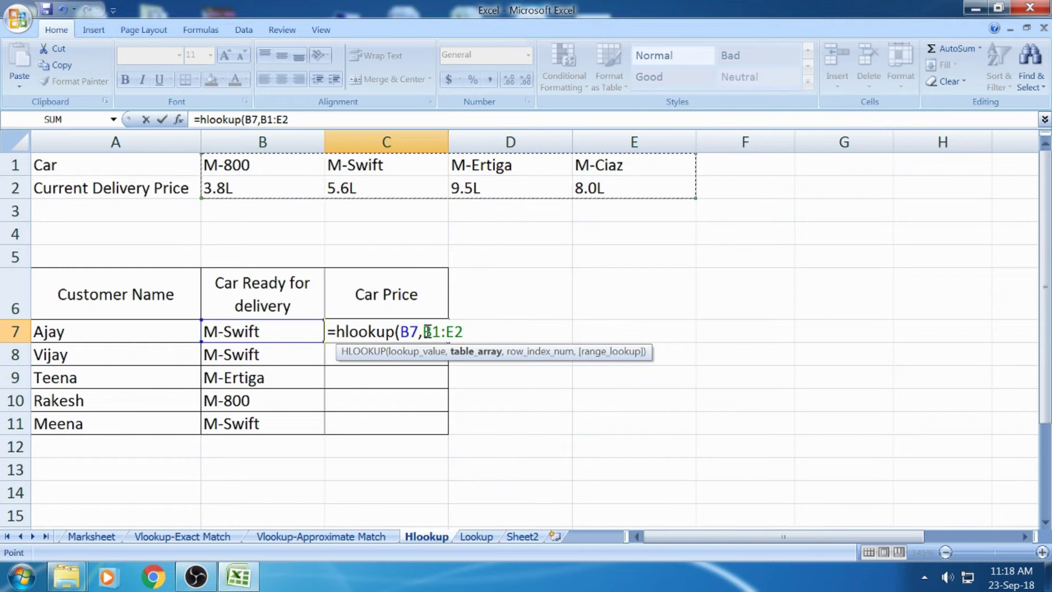
# Add $ signs to the start of the range so B1 becomes $B$1.
pyautogui.moveTo(429, 331); pyautogui.dragTo(463, 331)
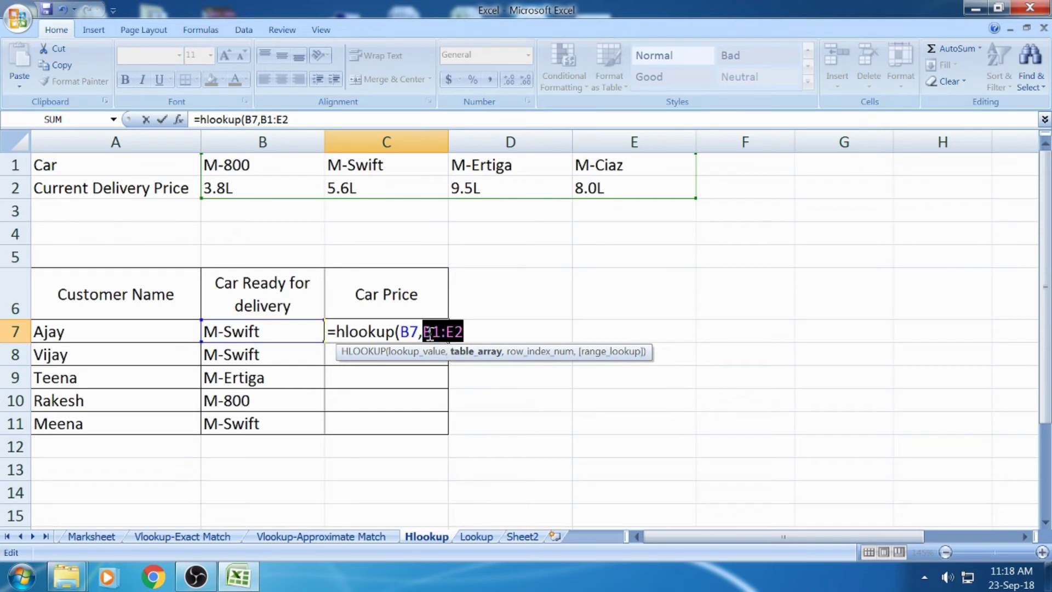
pyautogui.click(429, 333)
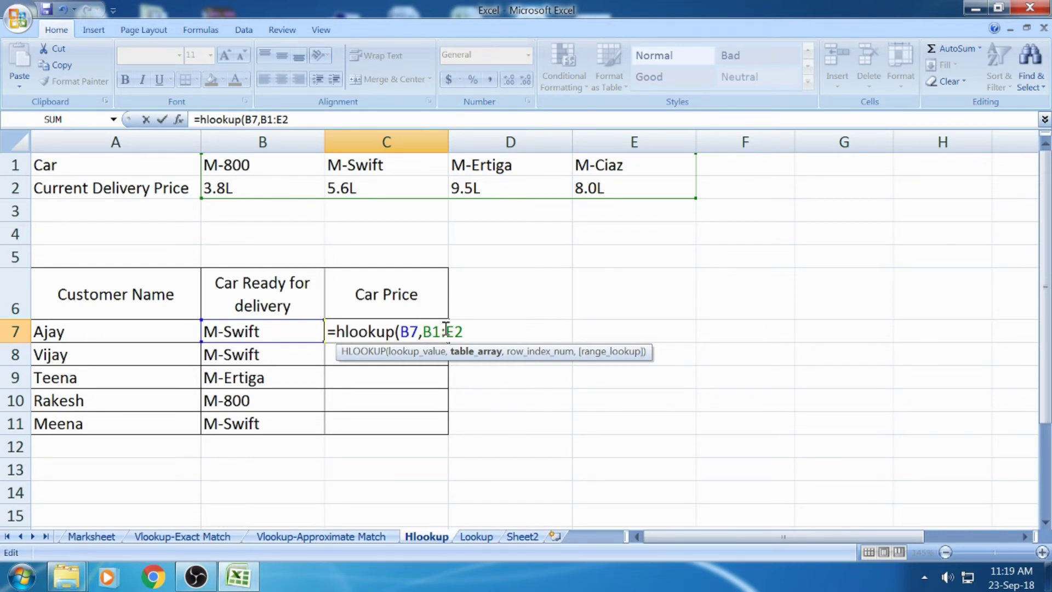
pyautogui.write('$')
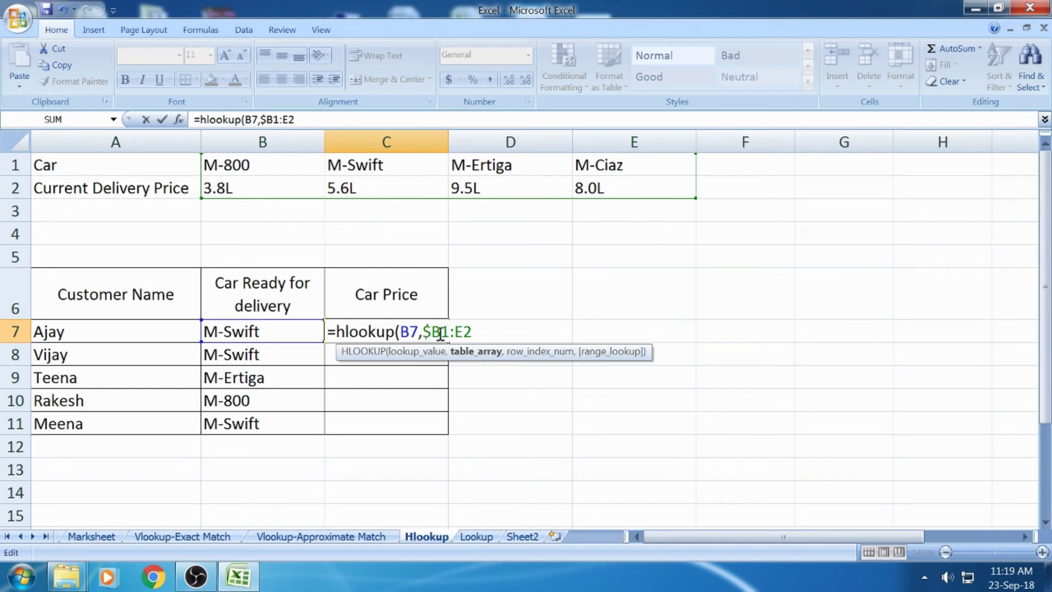
pyautogui.write('$')
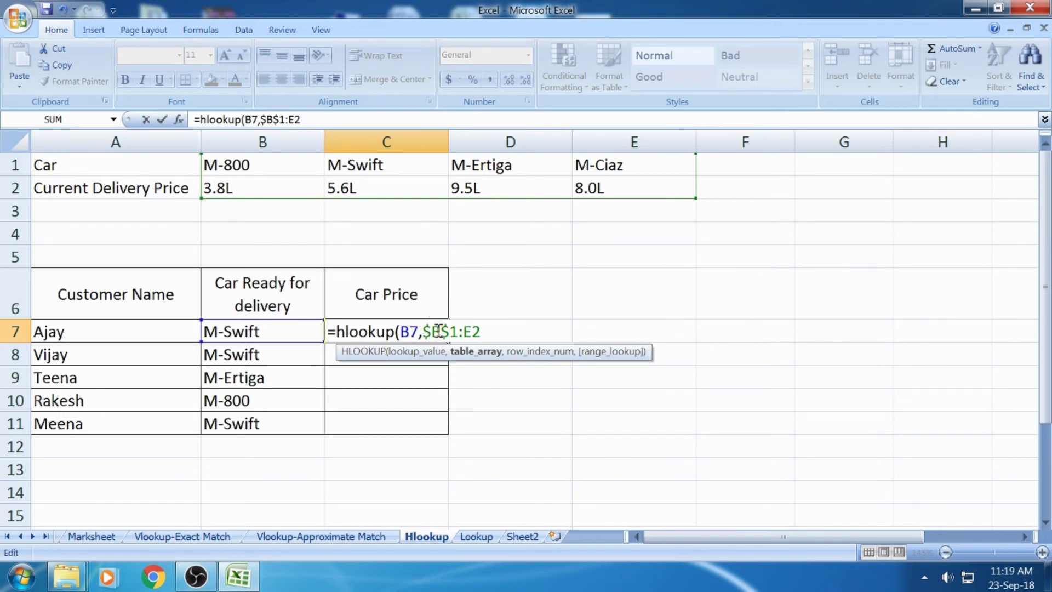
pyautogui.moveTo(441, 330); pyautogui.dragTo(432, 331)
pyautogui.moveTo(457, 331); pyautogui.dragTo(451, 330)
# Add $ signs before E and 2, completing the absolute range $B$1:$E$2.
pyautogui.click(469, 328)
pyautogui.write('#')
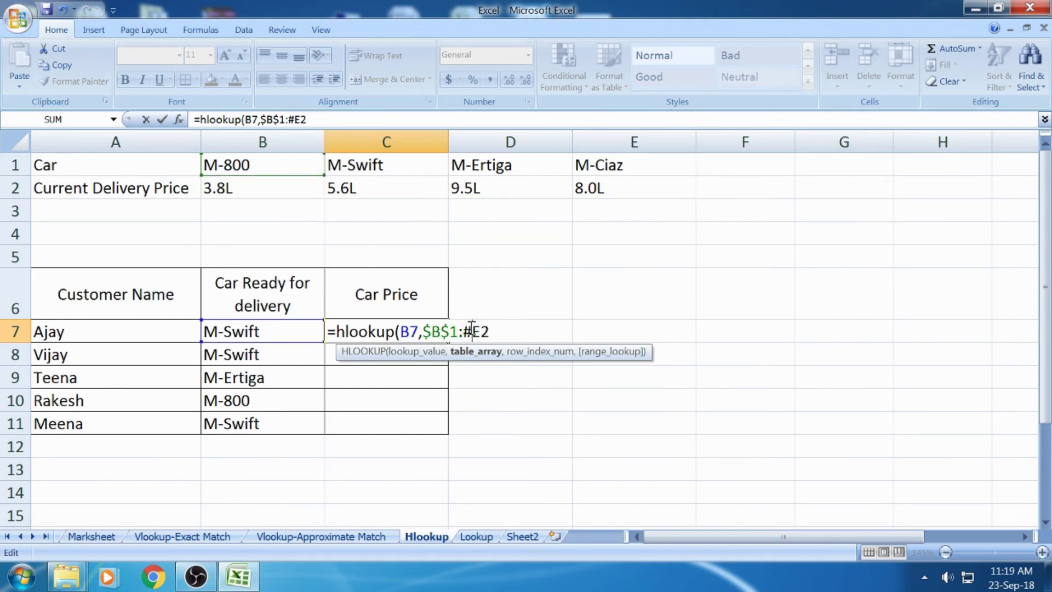
pyautogui.press('BackSpace')
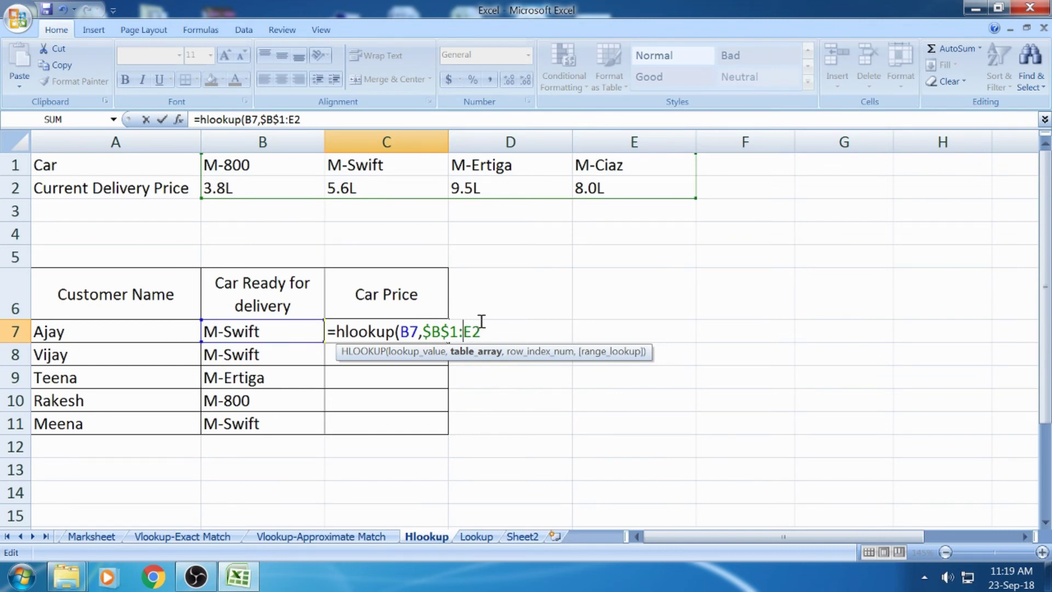
pyautogui.write('$')
pyautogui.click(484, 331)
pyautogui.write('%')
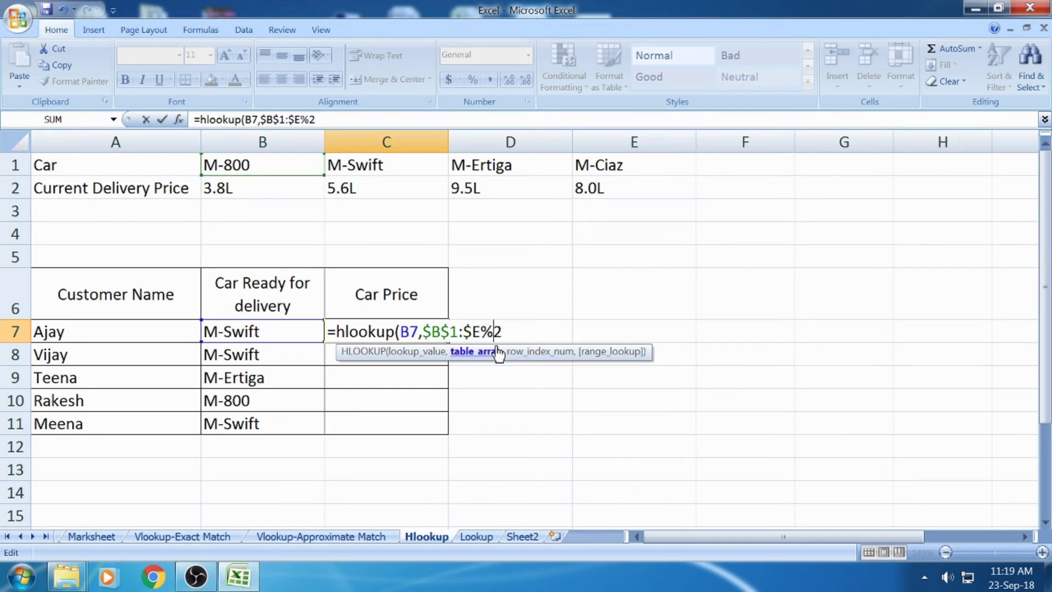
pyautogui.press('BackSpace')
pyautogui.write('$')
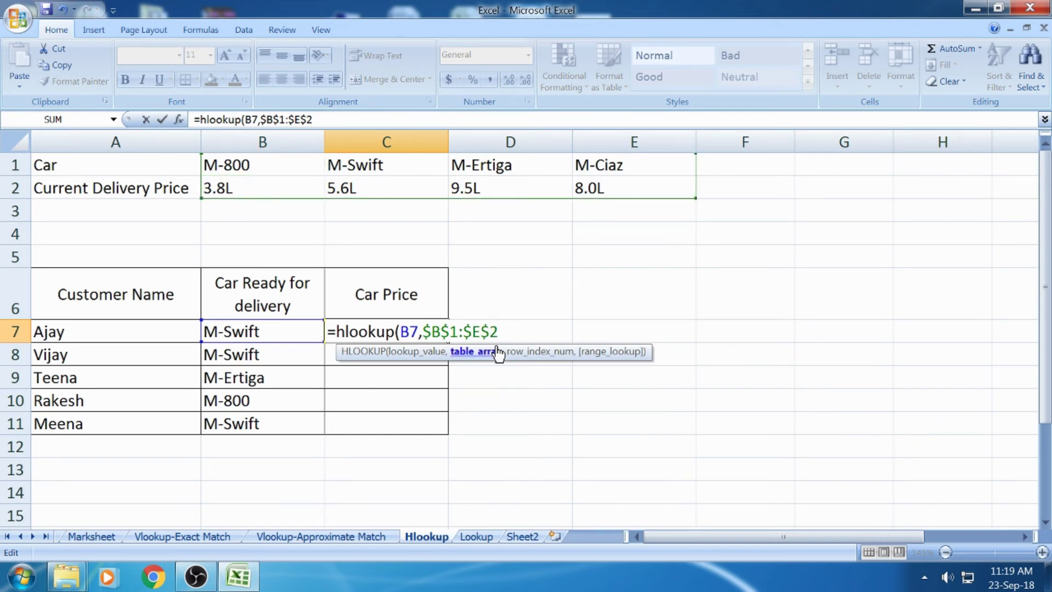
pyautogui.click(504, 331)
# Add row index 2 and FALSE for exact match, giving =hlookup(B7,$B$1:$E$2,2,FALSE.
pyautogui.write(',')
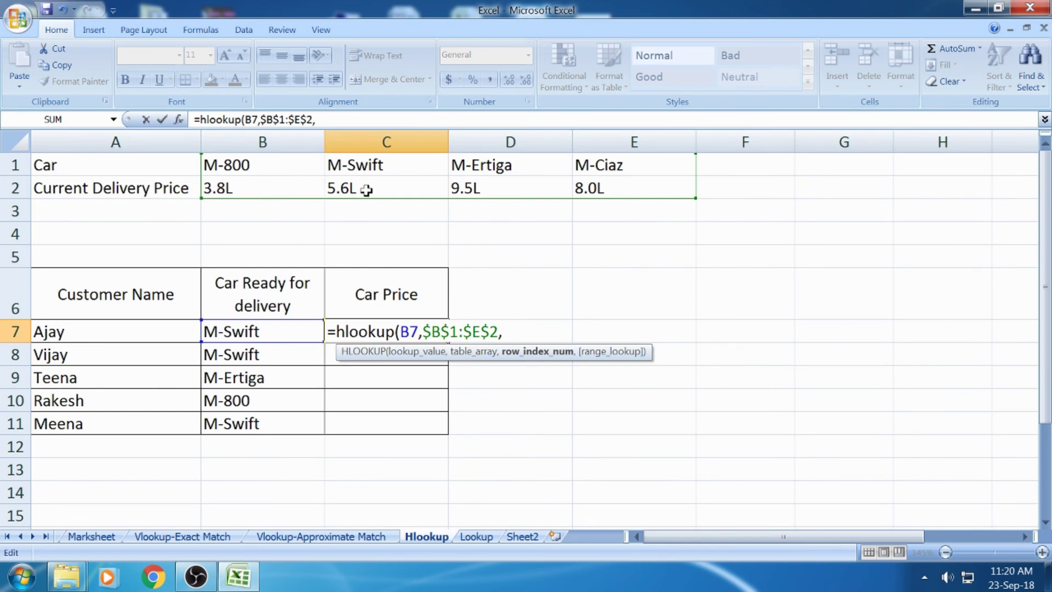
pyautogui.write('2')
pyautogui.write(',')
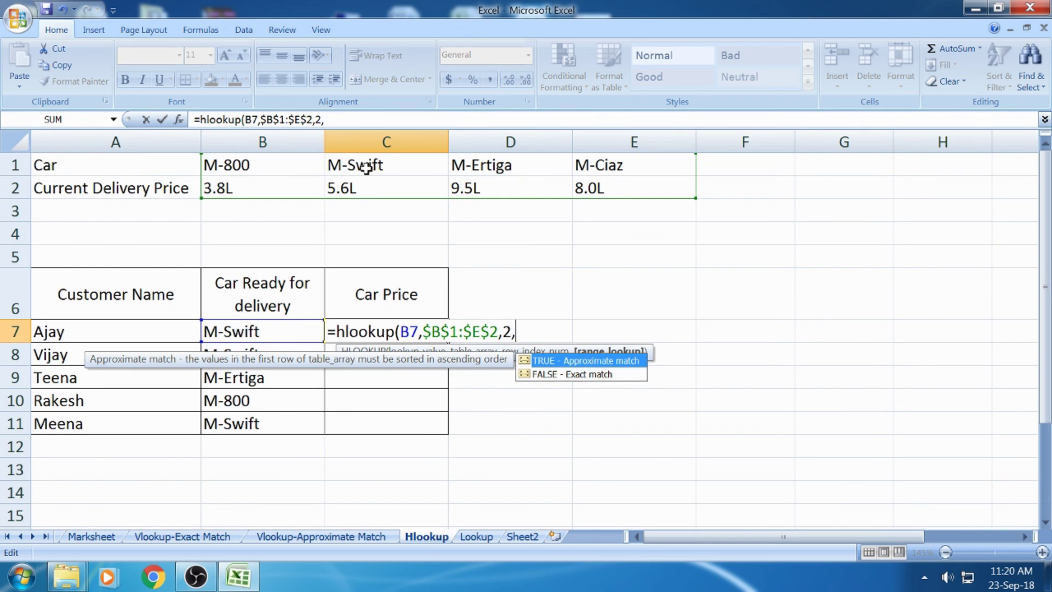
pyautogui.click(565, 376)
pyautogui.doubleClick(565, 375)
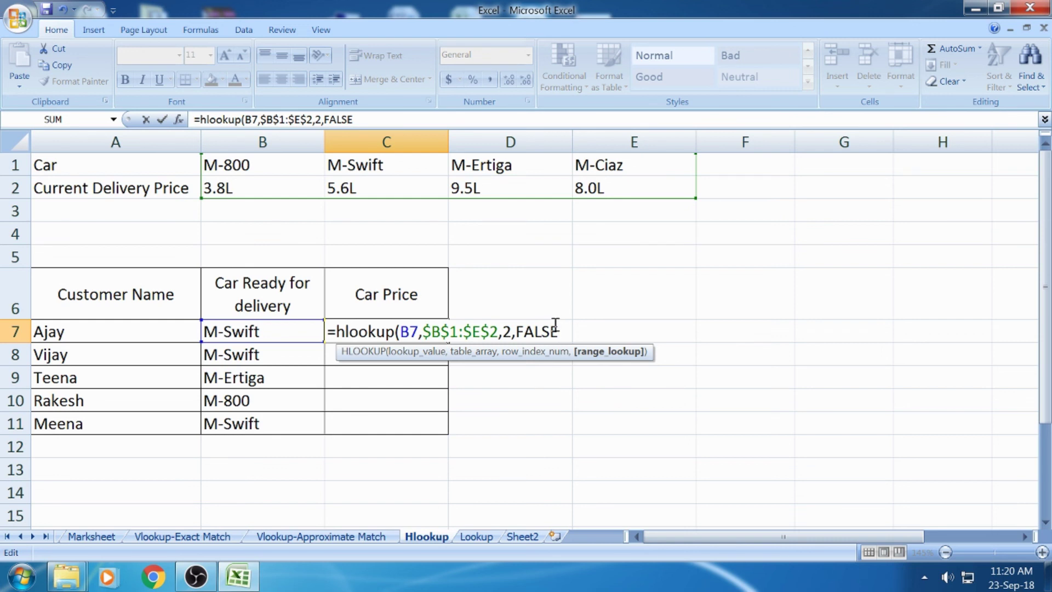
# Close and enter the C7 formula, then fill it down to C11: 5.6L, 5.6L, 9.5L, 3.8L, 5.6L.
pyautogui.write(')')
pyautogui.press('Return')
pyautogui.click(411, 329)
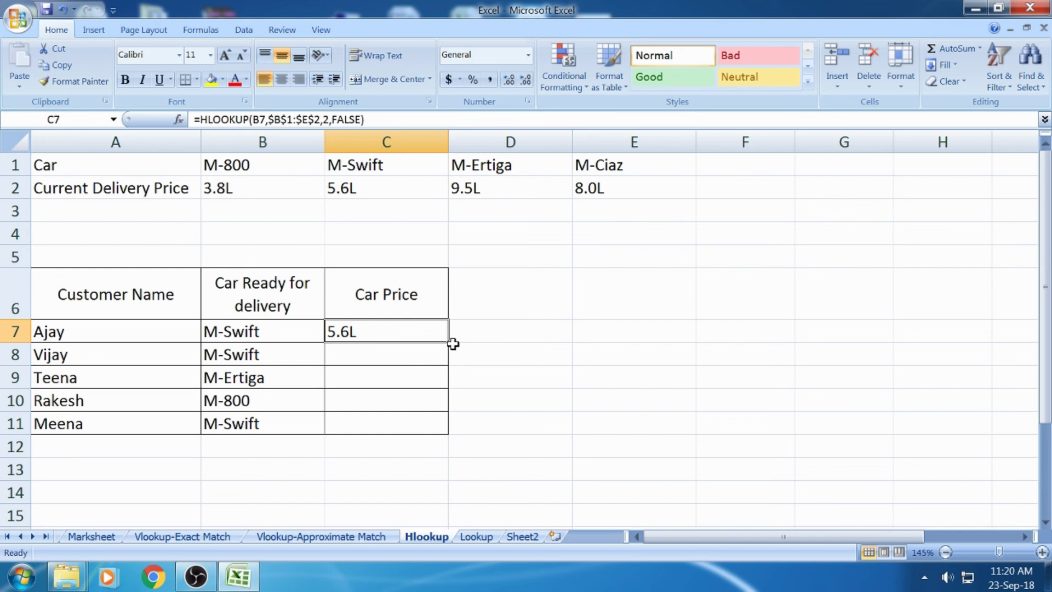
pyautogui.moveTo(450, 341); pyautogui.dragTo(438, 431)
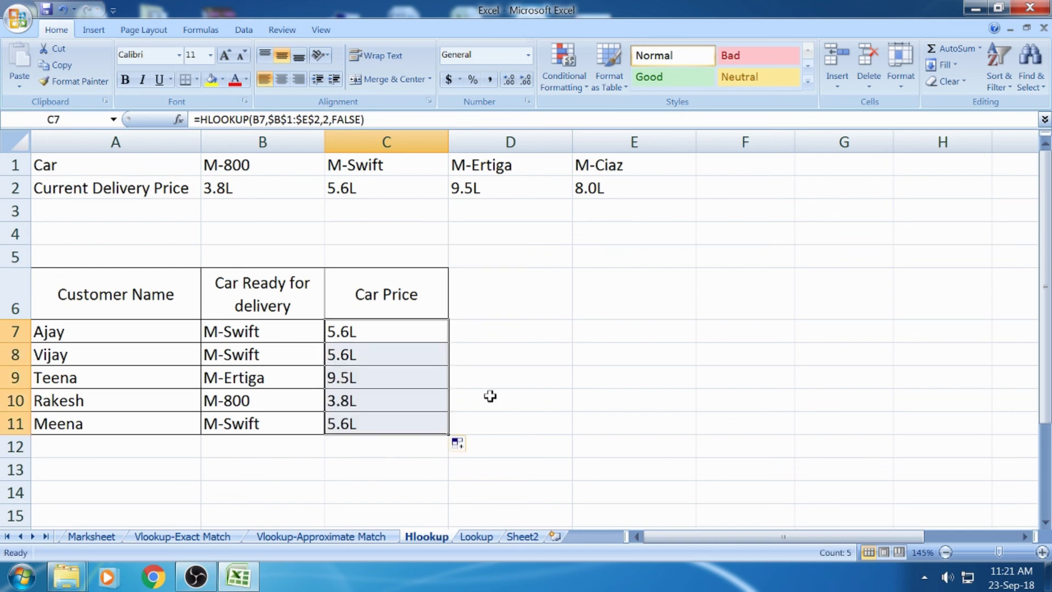
pyautogui.click(192, 583)
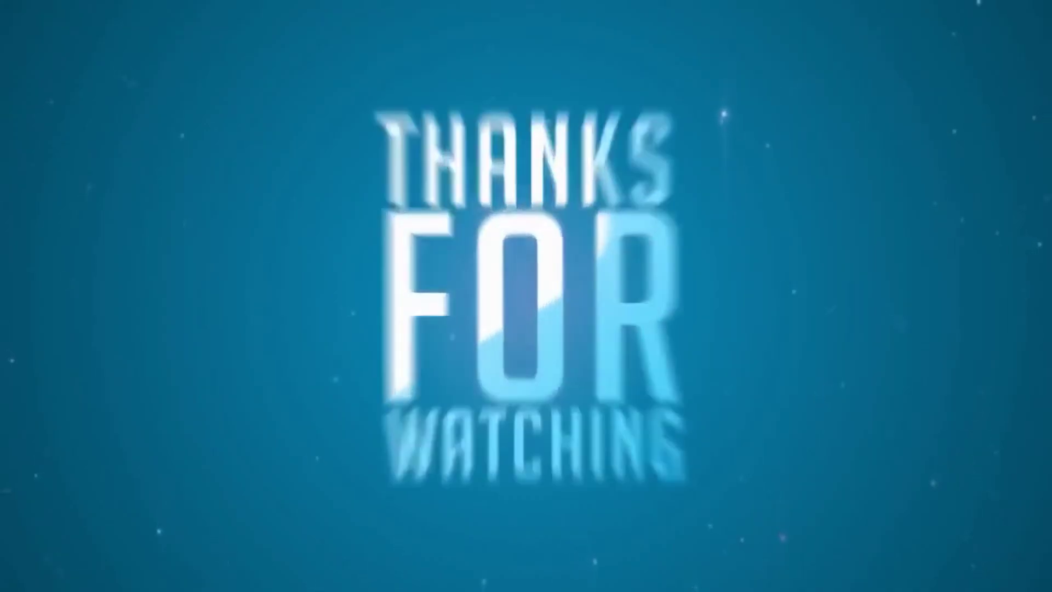